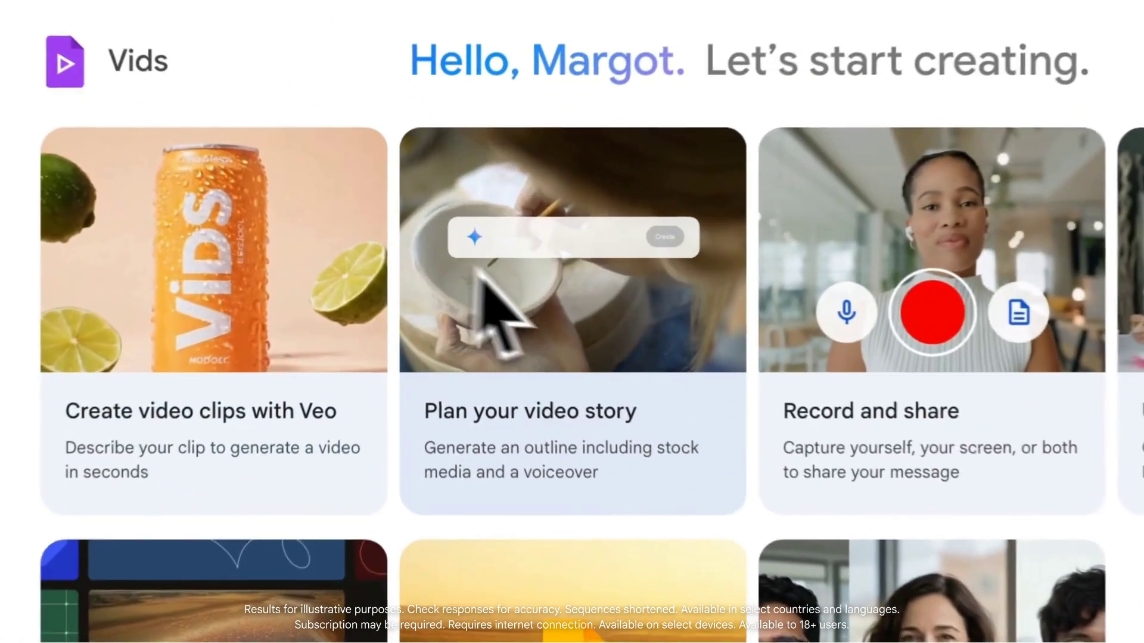
click(617, 281)
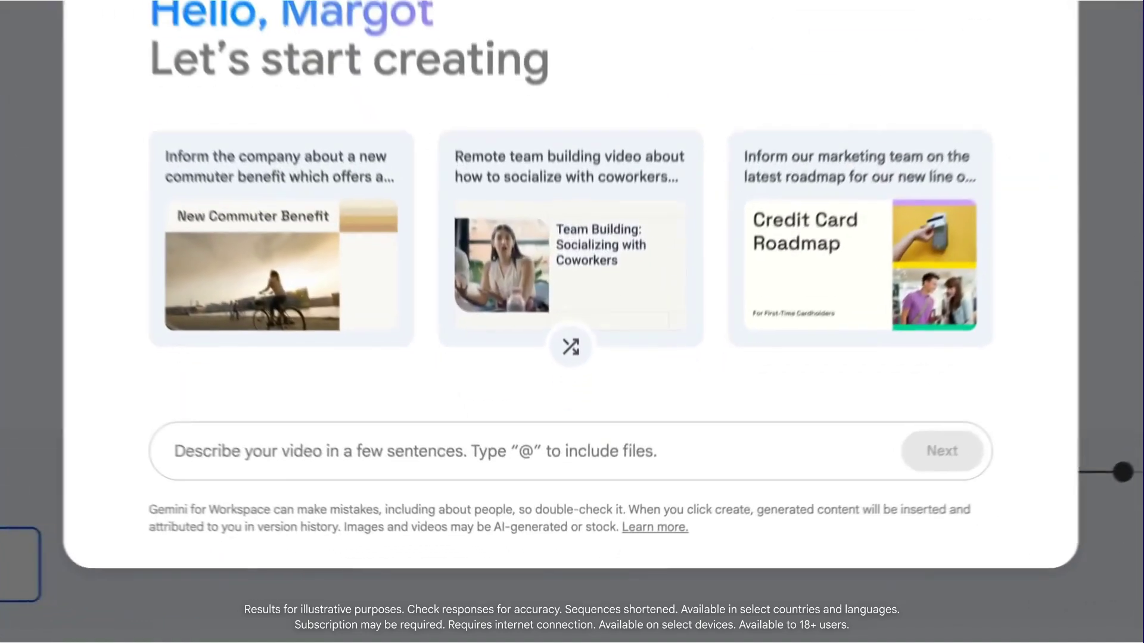
text(Creat)
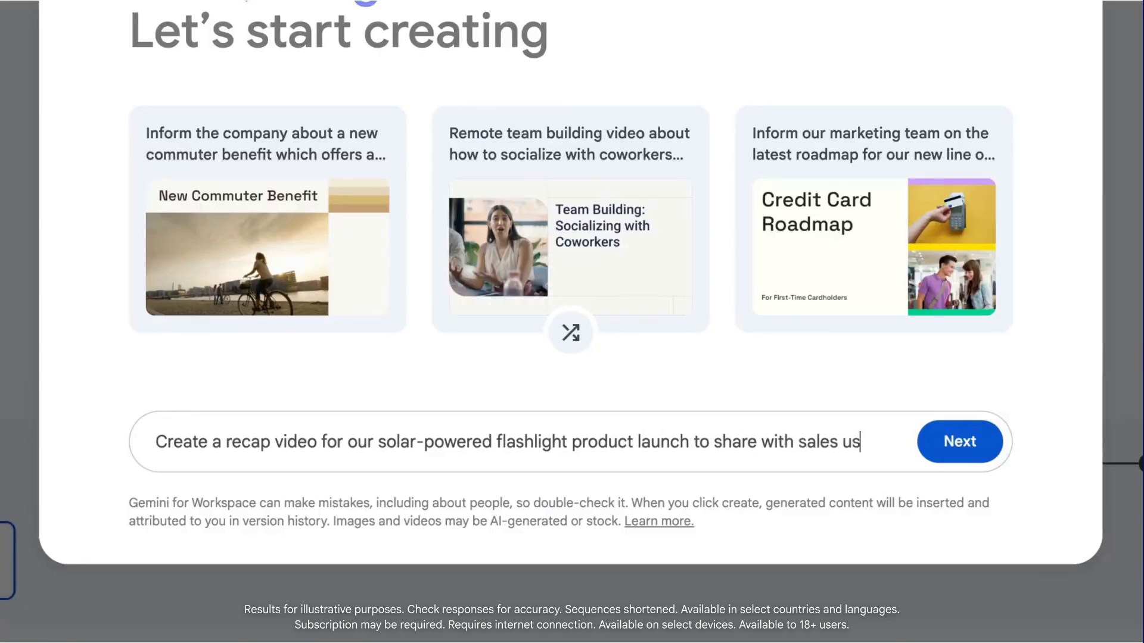
text(g @)
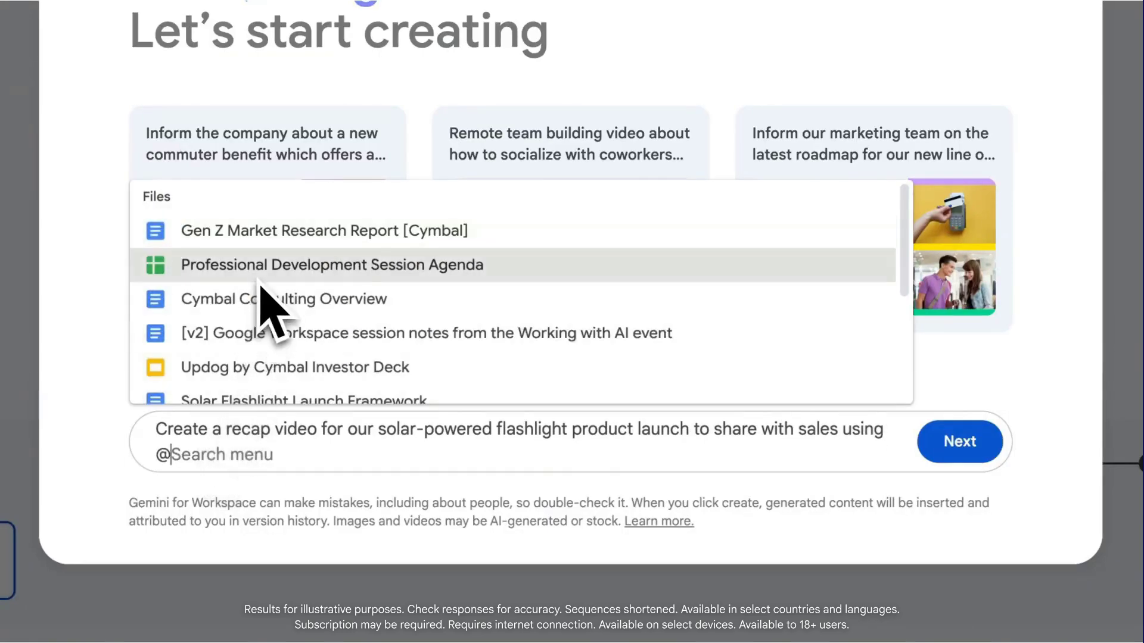
click(275, 388)
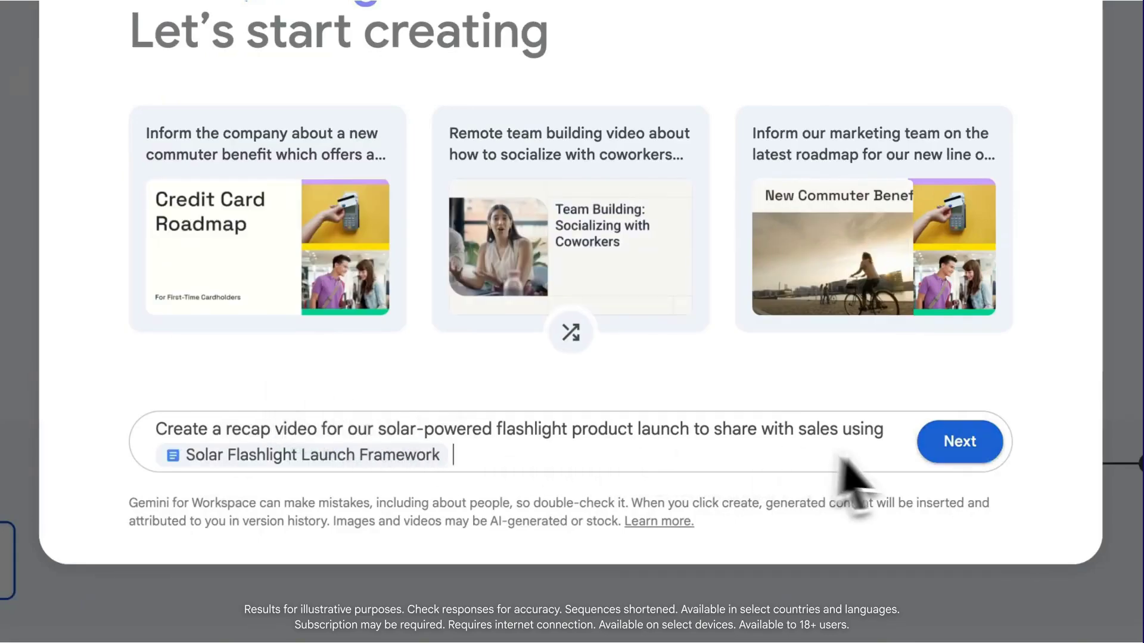
click(965, 452)
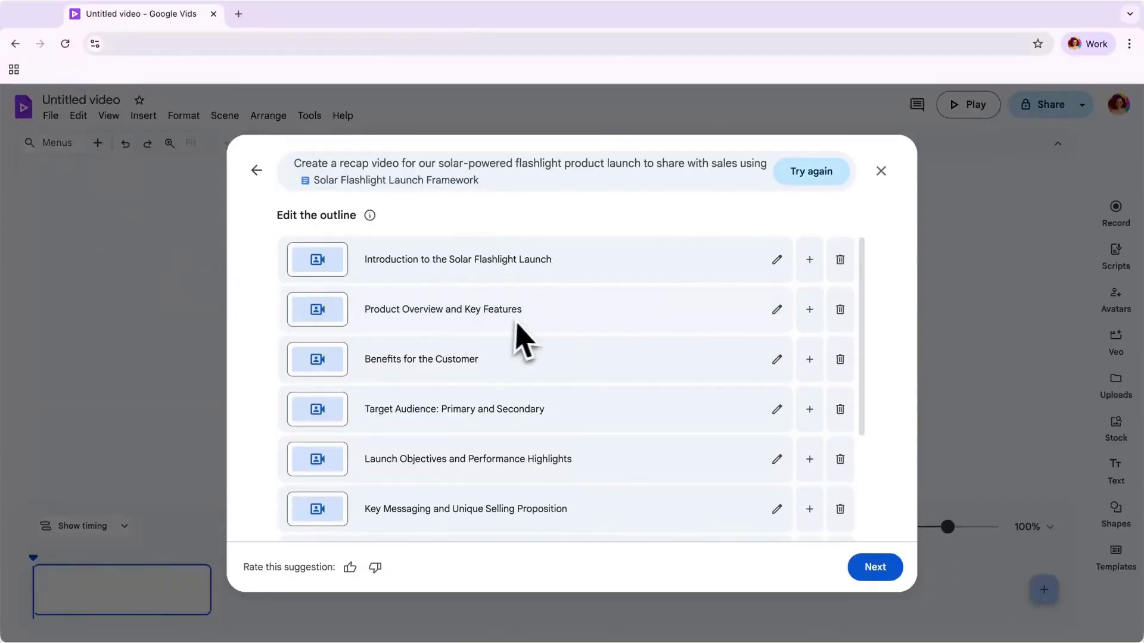
Step: Trim the outline topic to Key Messaging and add a 'Unique Selling Proposition' scene after it
scroll(524, 343, down, 3)
click(778, 354)
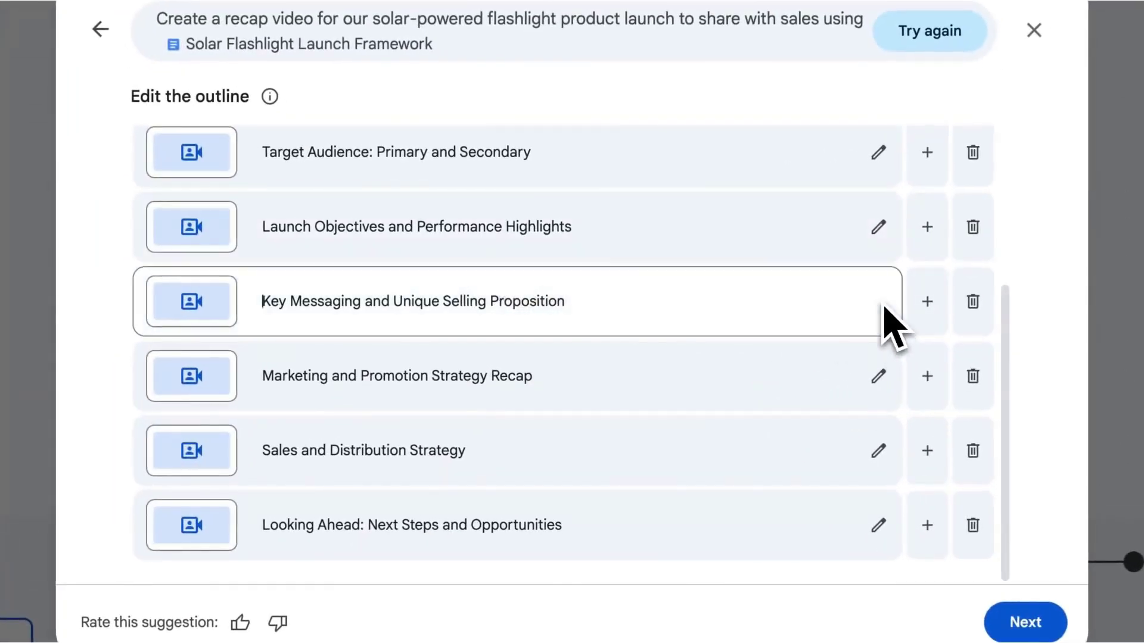
key(BackSpace)
key(BackSpace)
key(BackSpace)
key(BackSpace)
key(BackSpace)
key(BackSpace)
key(BackSpace)
key(BackSpace)
key(BackSpace)
key(BackSpace)
key(BackSpace)
key(BackSpace)
key(BackSpace)
key(BackSpace)
key(BackSpace)
key(BackSpace)
key(BackSpace)
key(BackSpace)
key(BackSpace)
key(BackSpace)
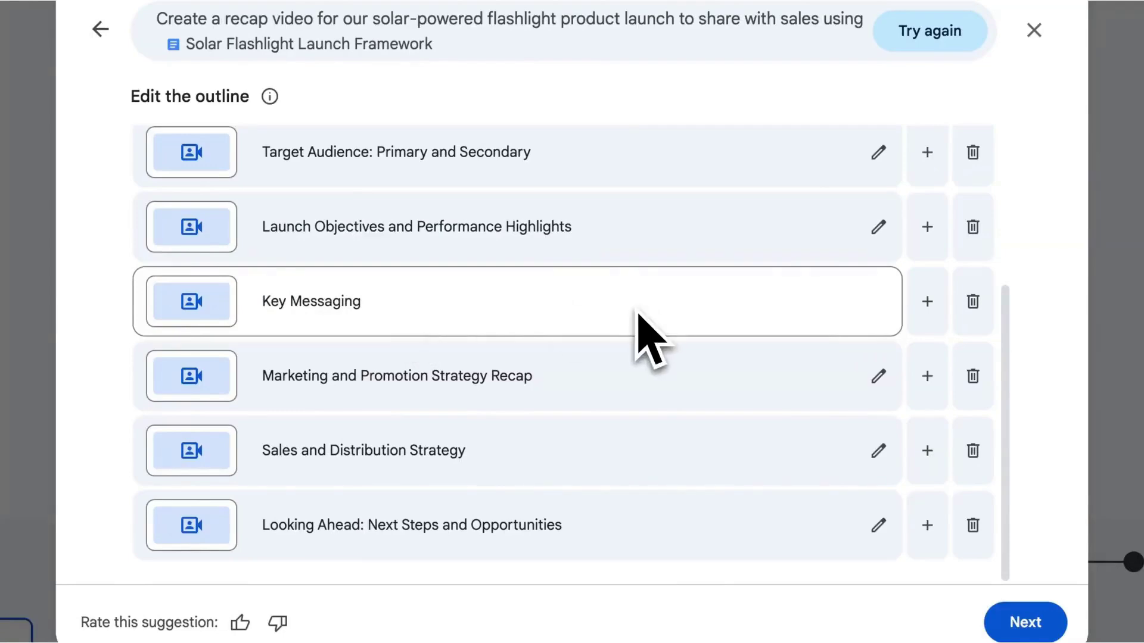
click(929, 303)
text(Unique Selling Proposition)
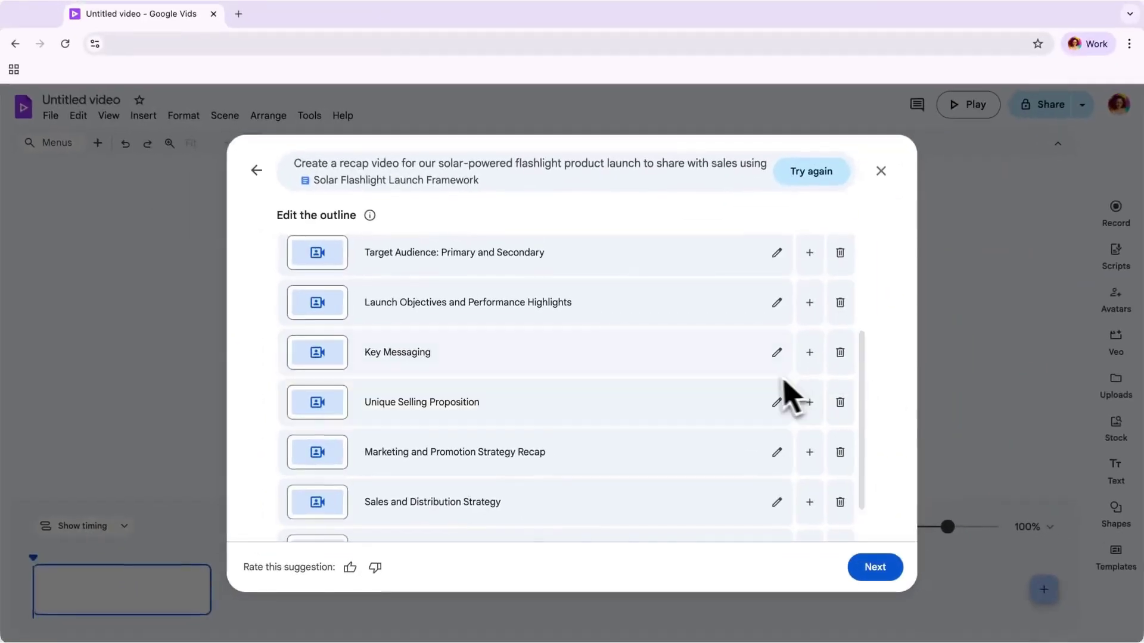
Step: Regenerate the outline with Try again for a fresh set of topics
scroll(863, 394, down, 1)
scroll(837, 454, up, 5)
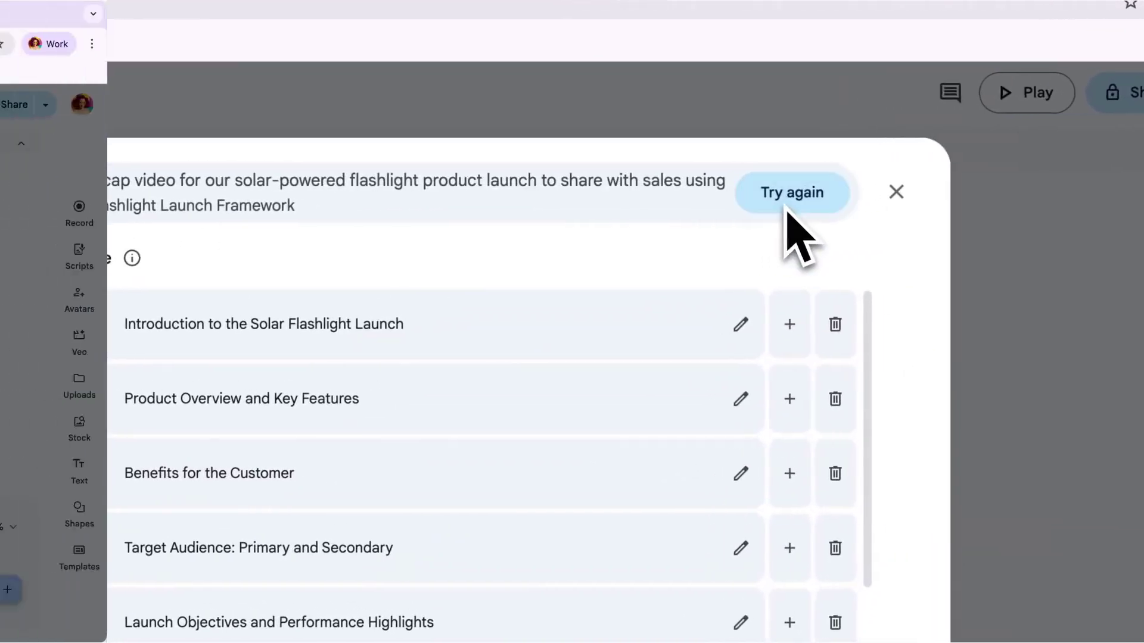
click(682, 201)
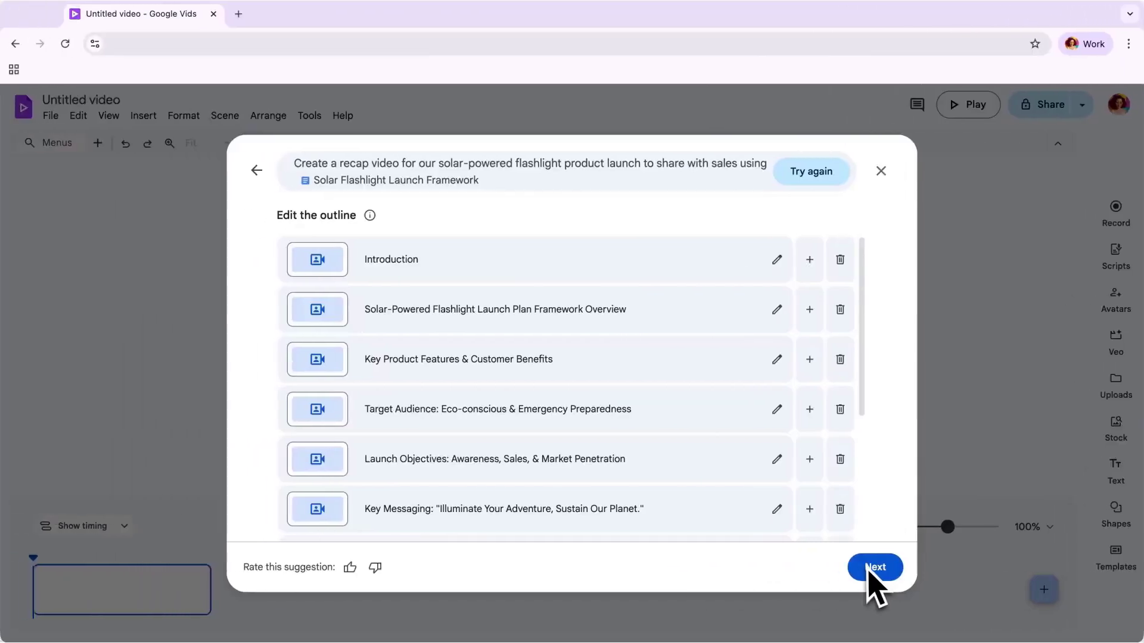
Step: Accept the outline, pick the plain light title design, and create the draft video
click(869, 567)
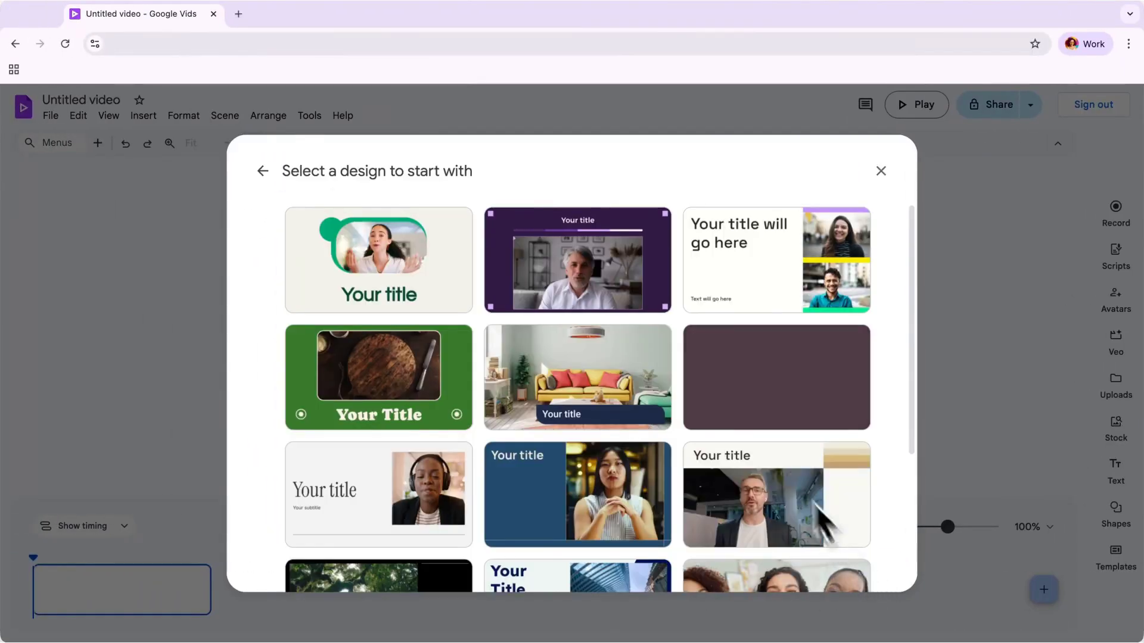
scroll(549, 292, down, 3)
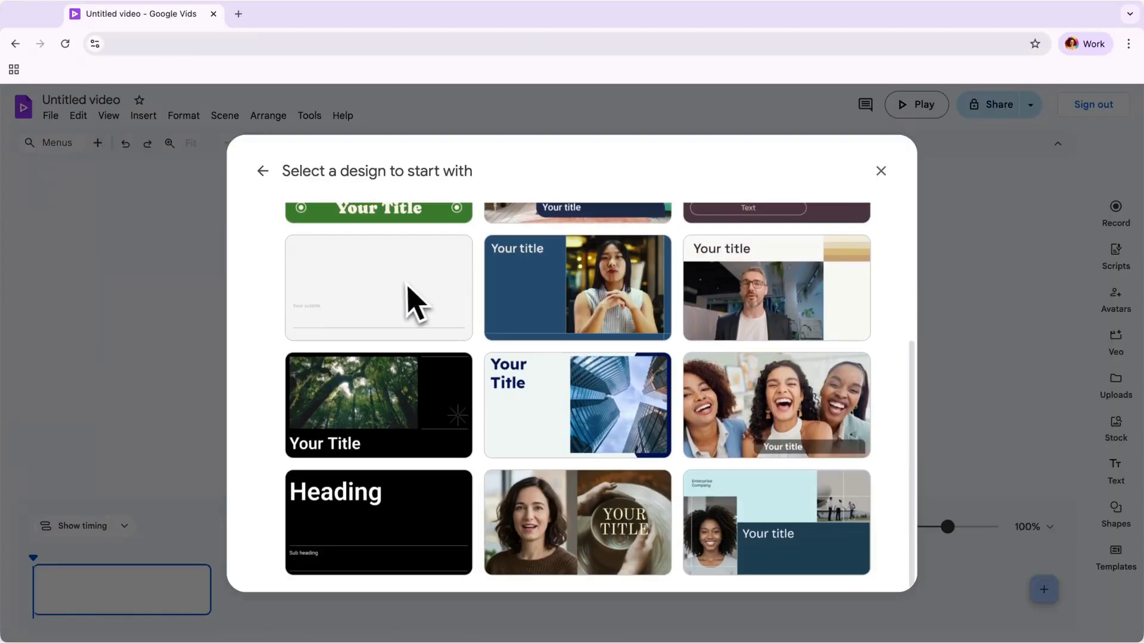
click(401, 286)
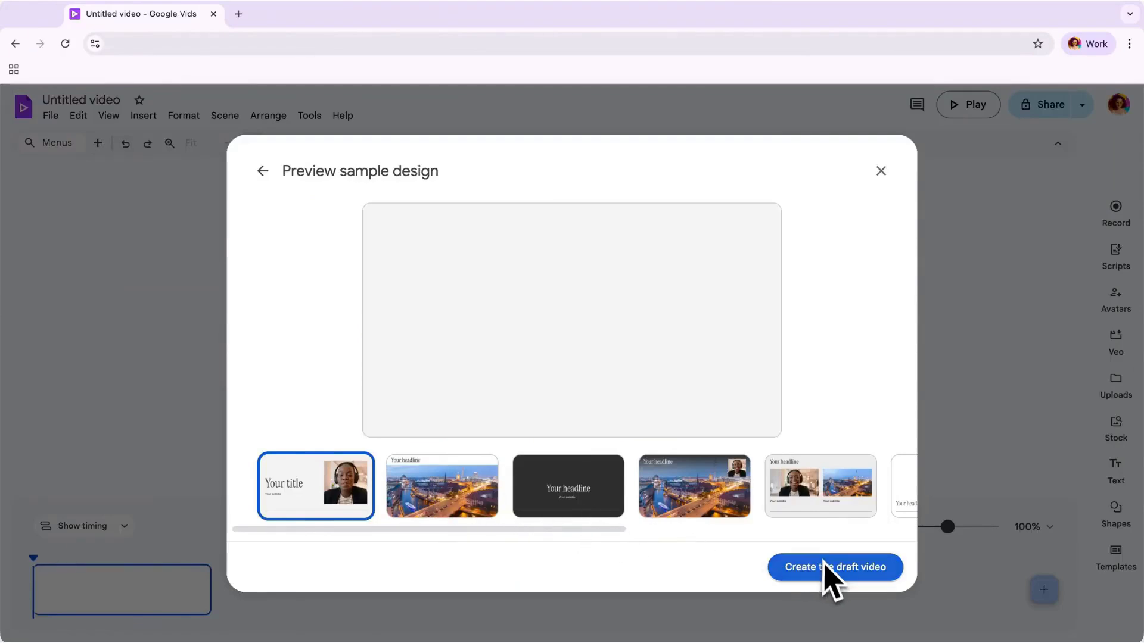
click(828, 572)
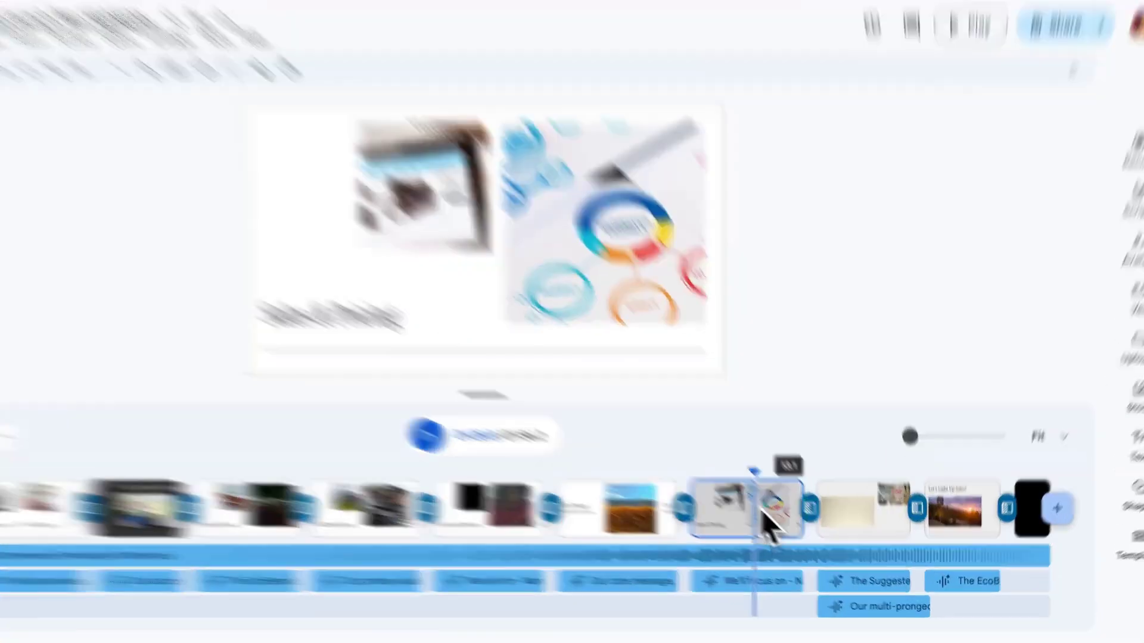
Step: Drag Sales & Pricing before Core Message, insert a blank scene after it, and delete Core Message
drag(786, 529, 619, 527)
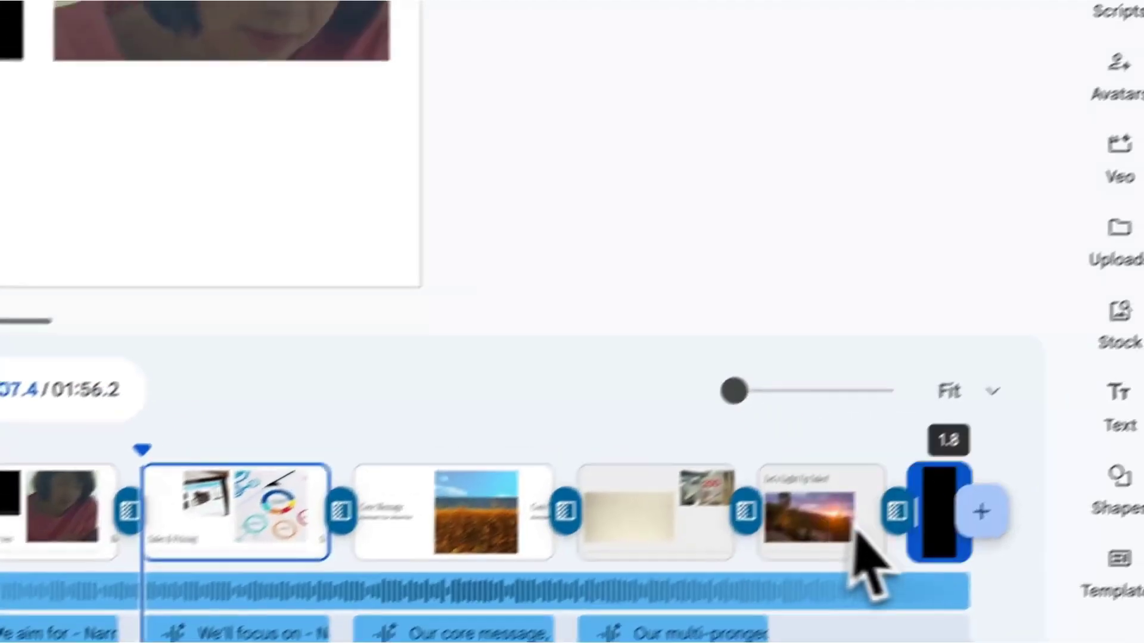
click(957, 554)
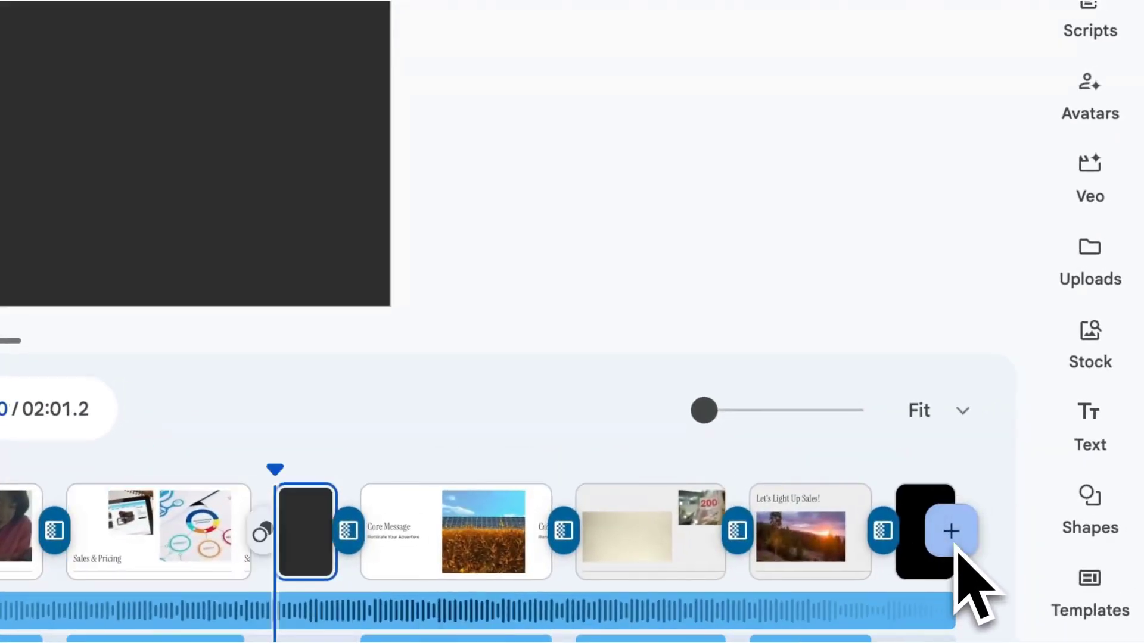
right_click(398, 542)
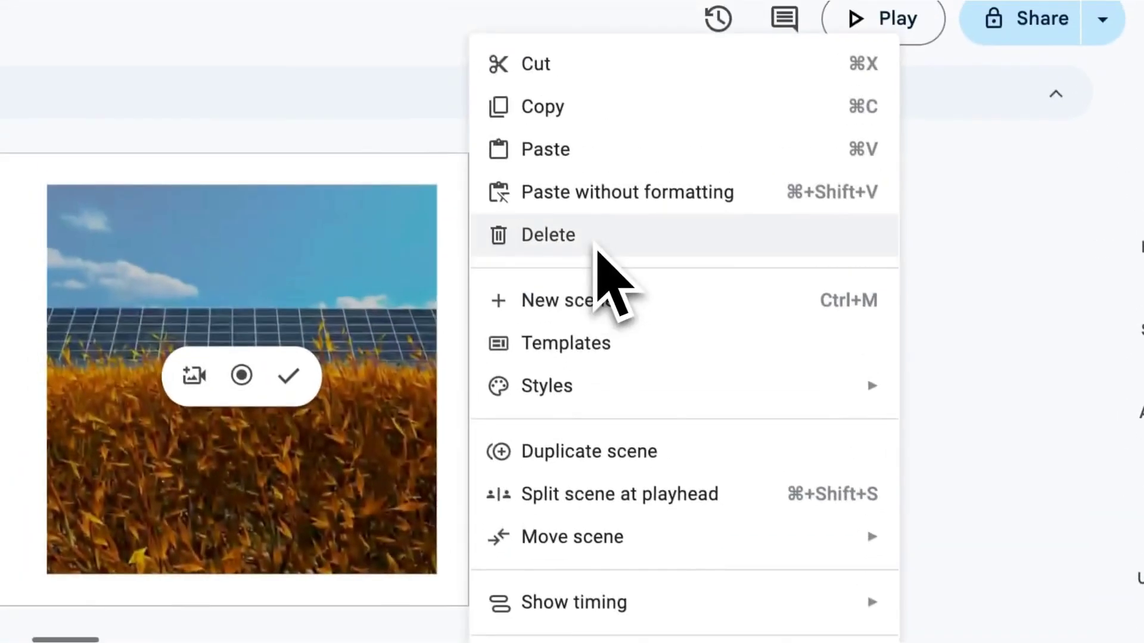
click(595, 243)
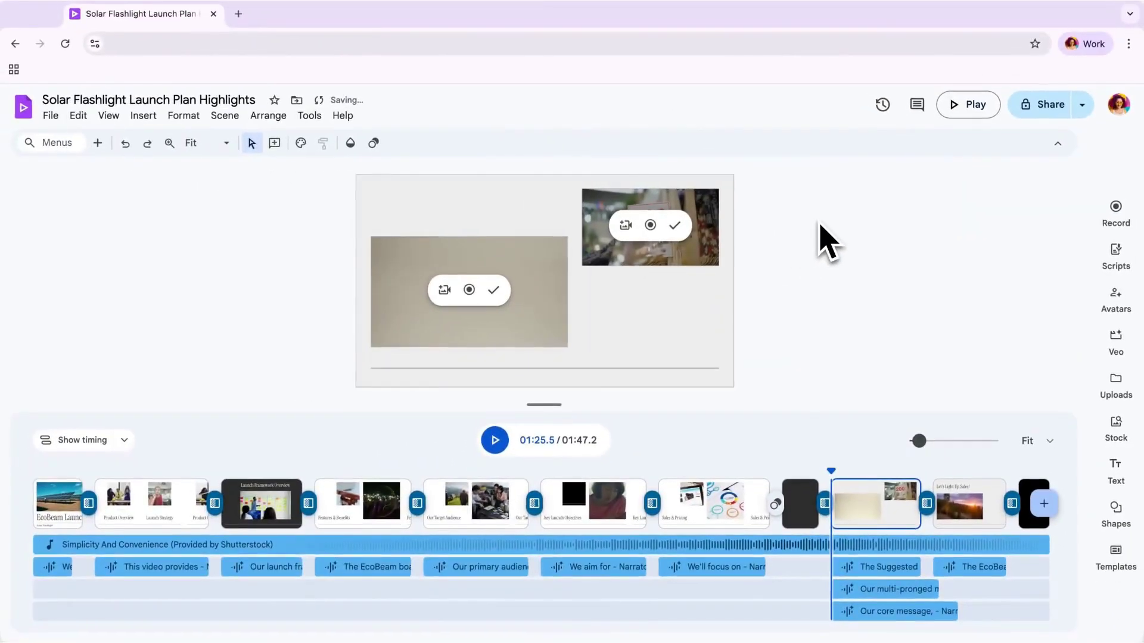
click(989, 497)
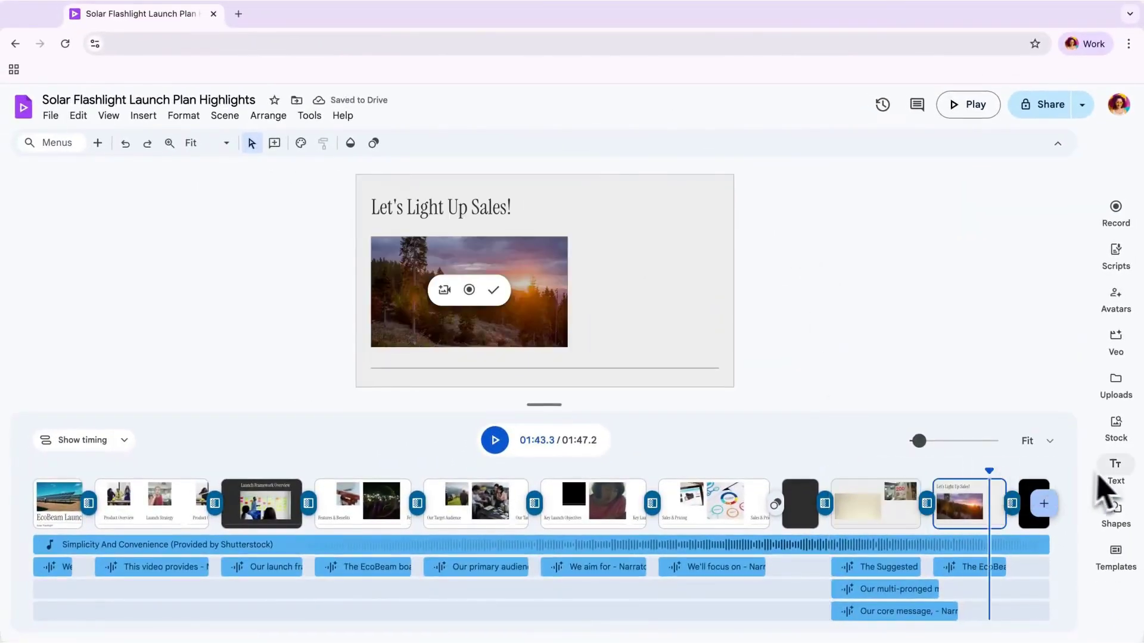
Step: Place the SHOP NOW call-to-action sticker beside the sunset photo on Let's Light Up Sales!
click(1123, 477)
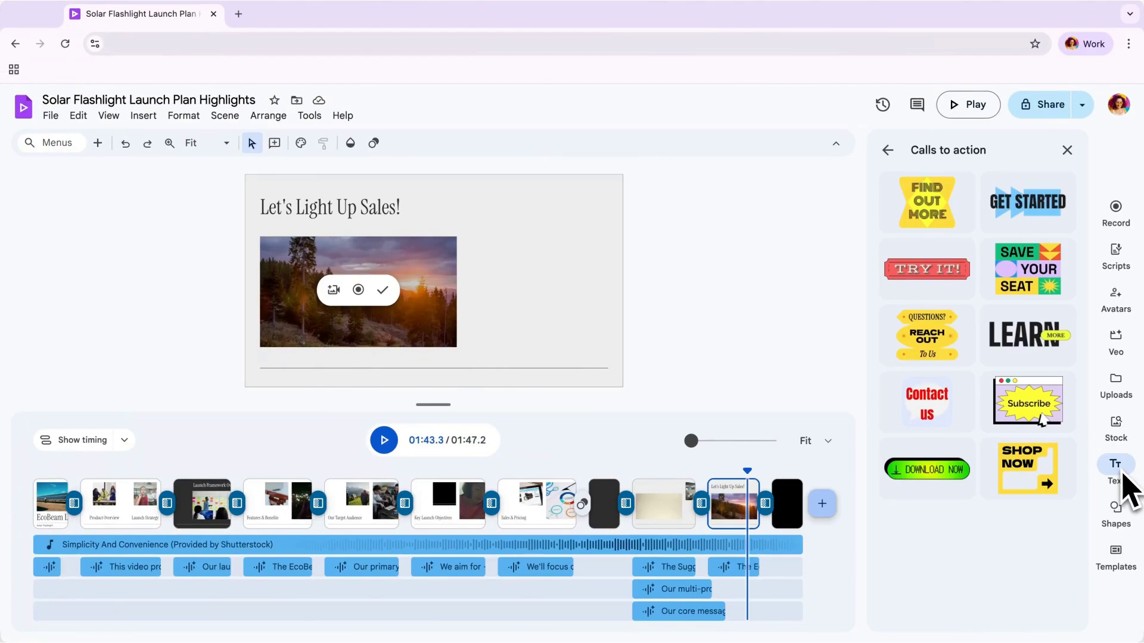
drag(1057, 497, 572, 298)
click(889, 151)
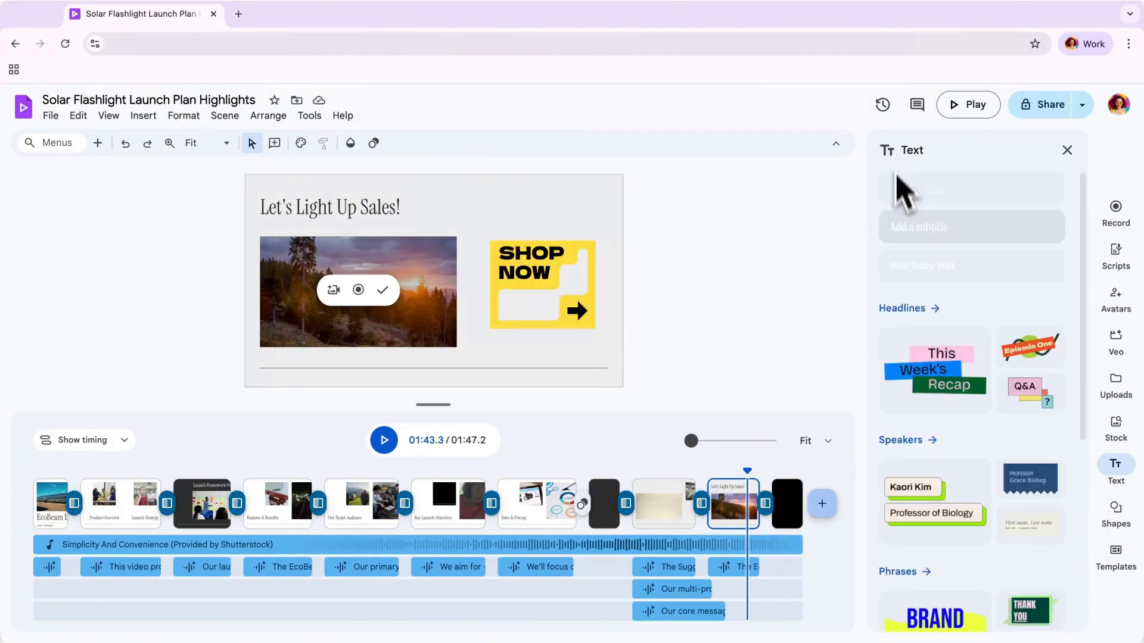
scroll(918, 452, down, 5)
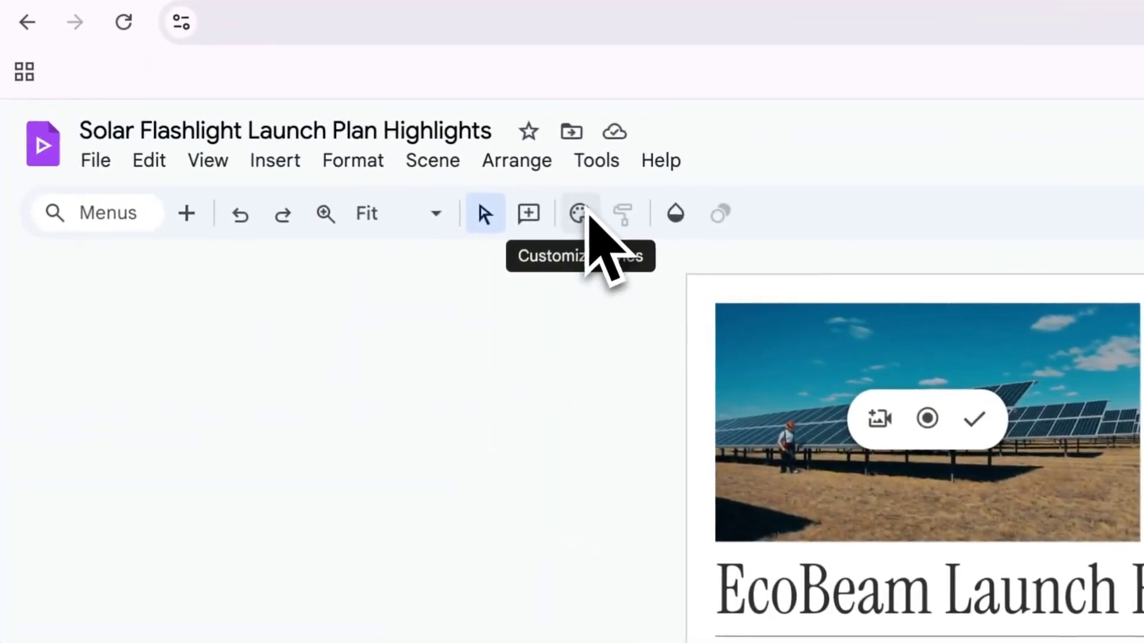
Step: Change the theme's dark gray colour to yellow FFCC00
click(299, 143)
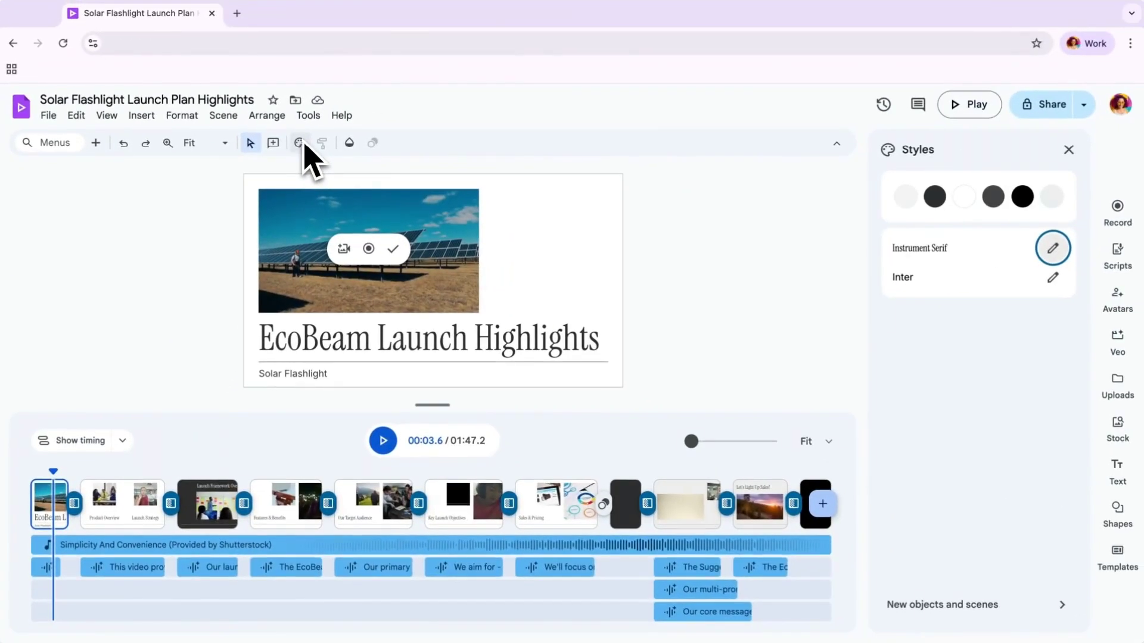
click(935, 198)
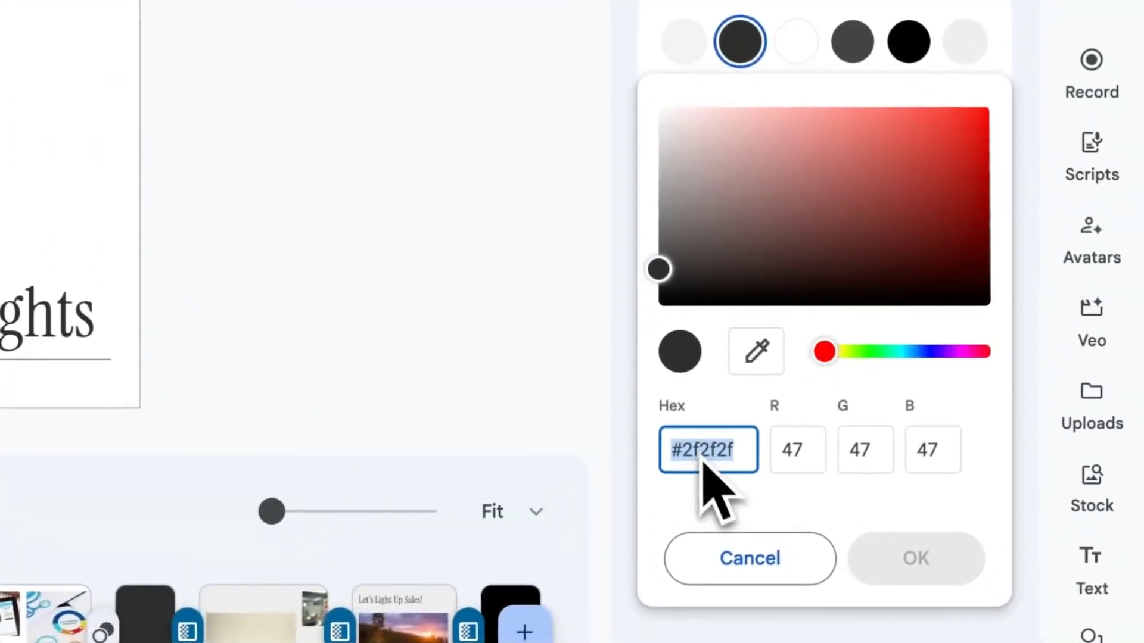
text(FFC)
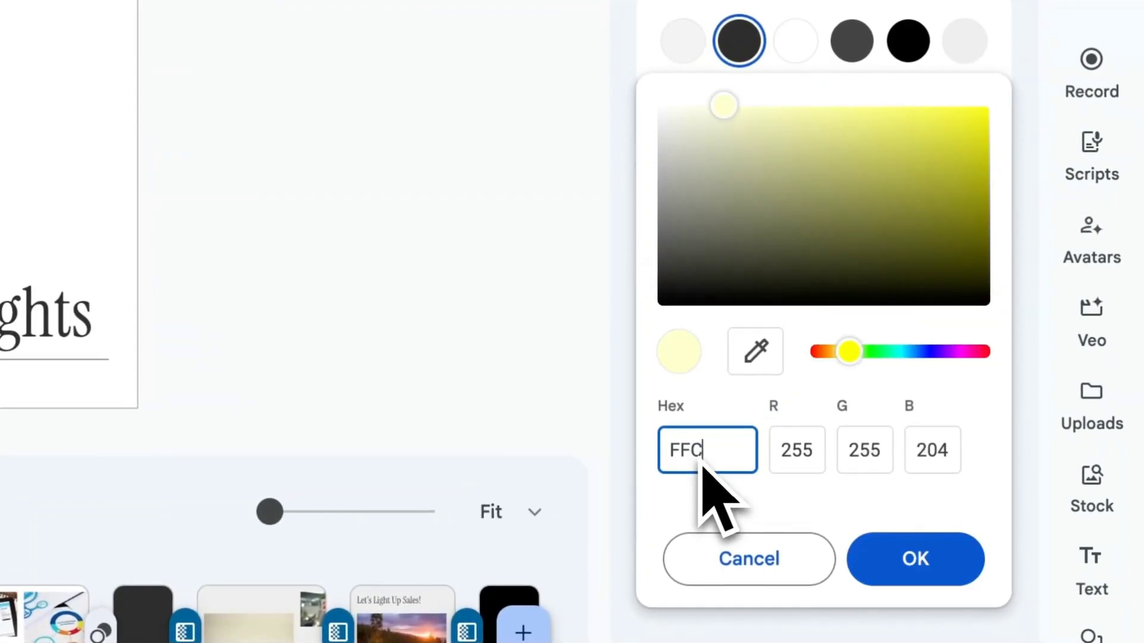
text(C00)
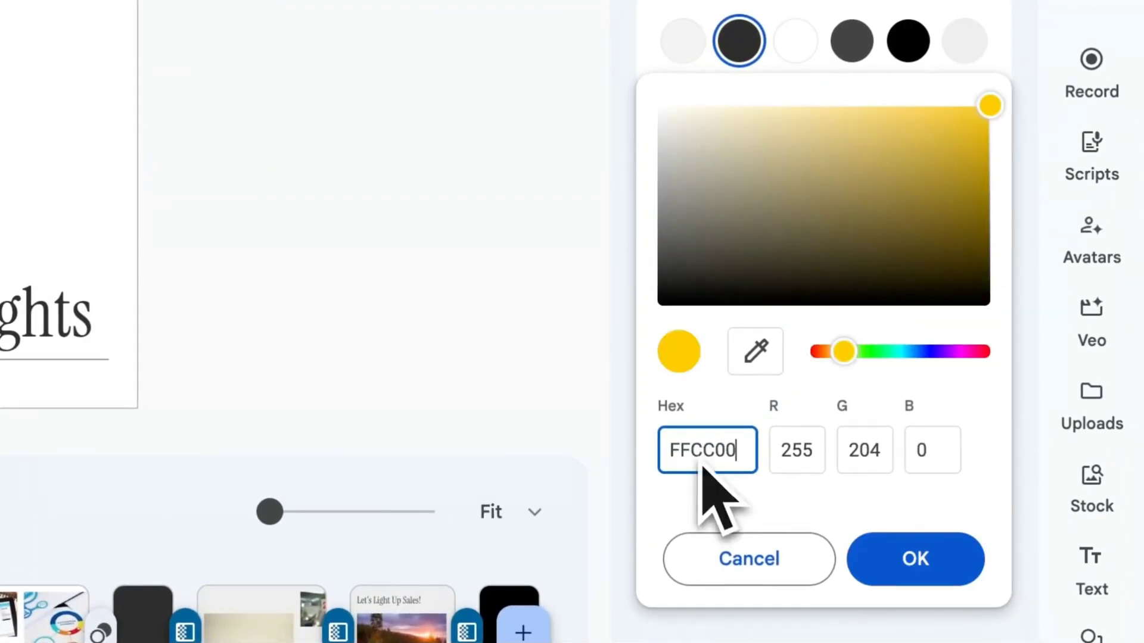
click(924, 574)
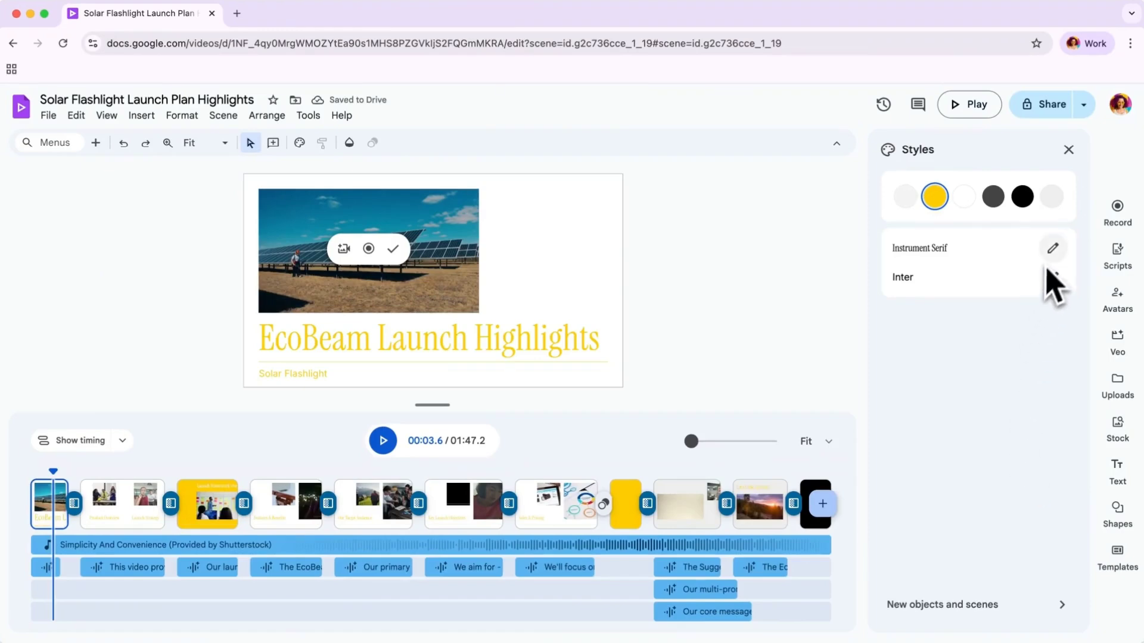
Step: Replace the Instrument Serif heading font with Impact
click(1052, 248)
click(986, 309)
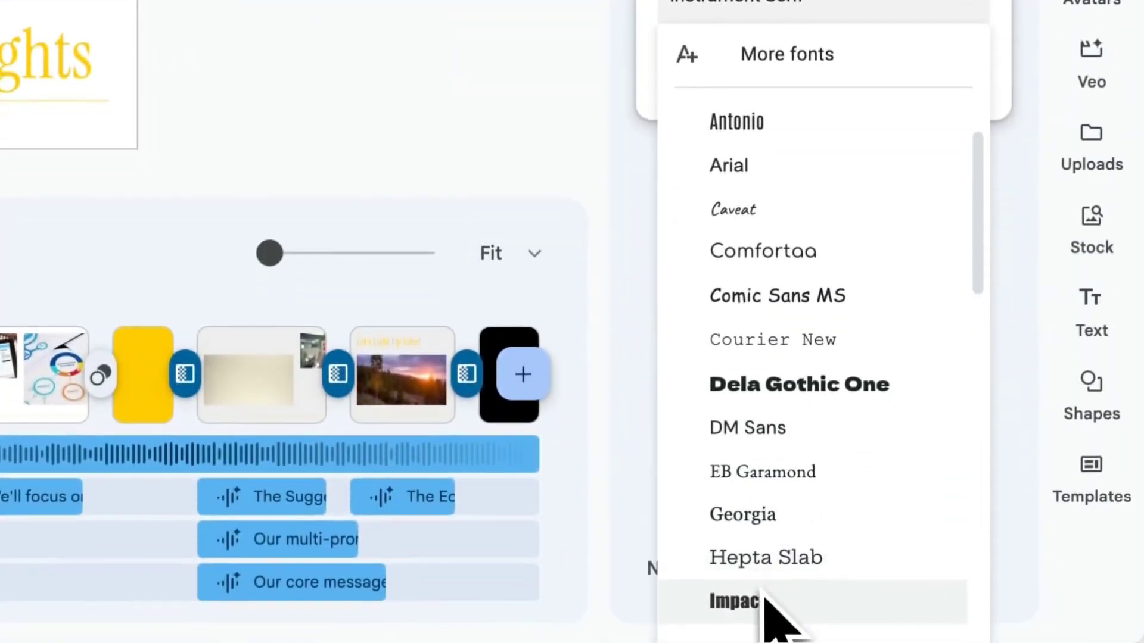
click(765, 601)
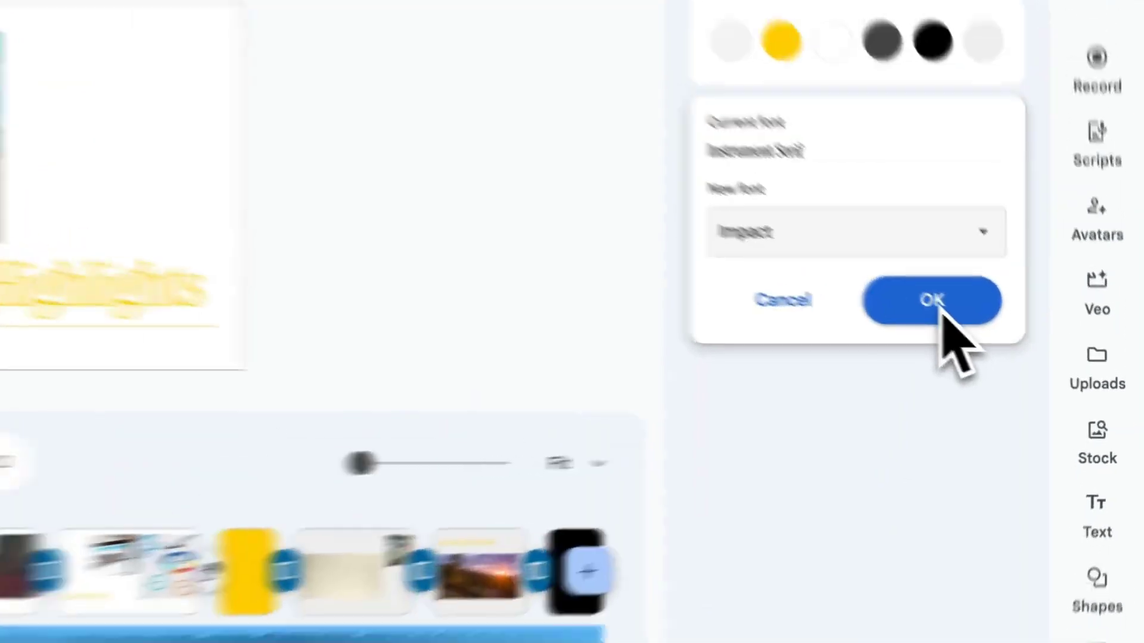
click(907, 70)
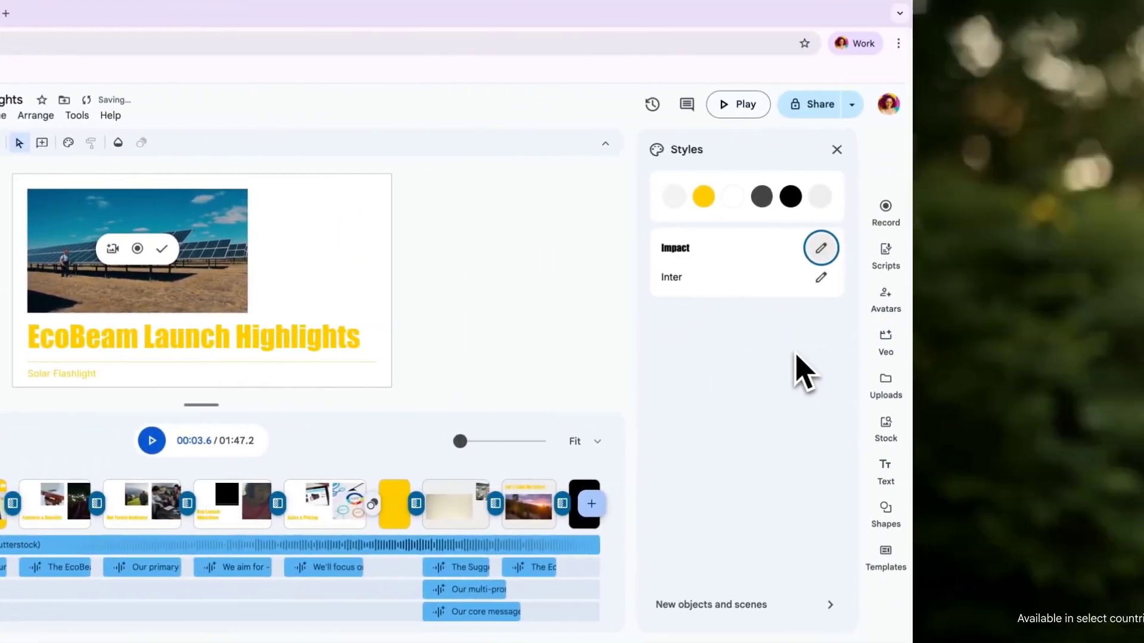